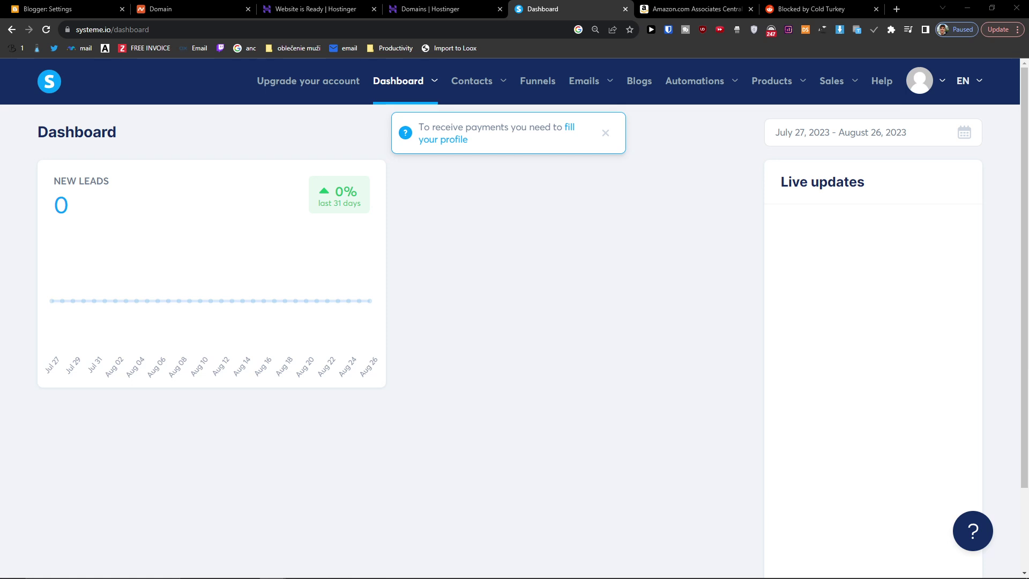
Open account settings from the avatar menu and dismiss the payments notice
click(920, 80)
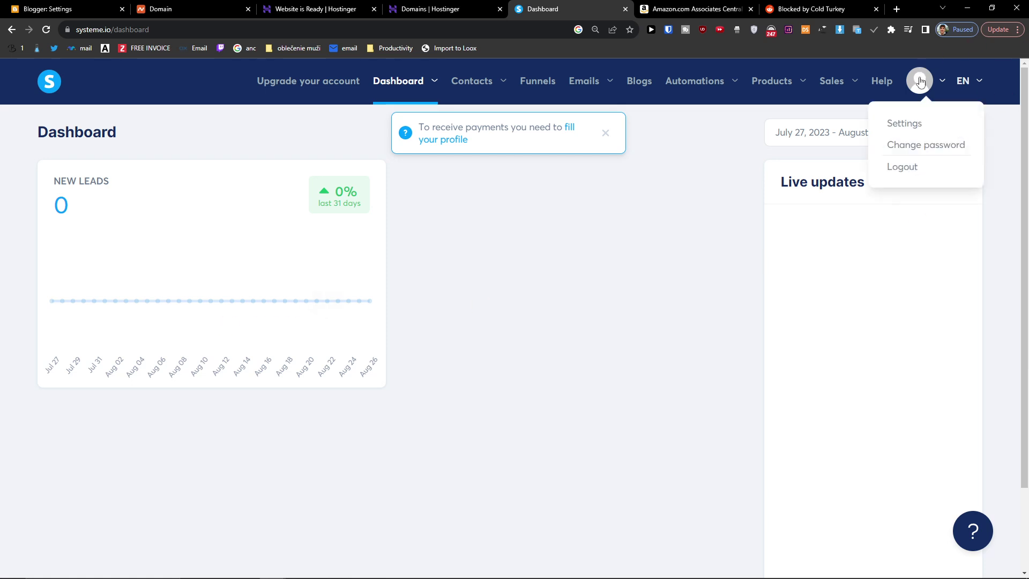
click(901, 125)
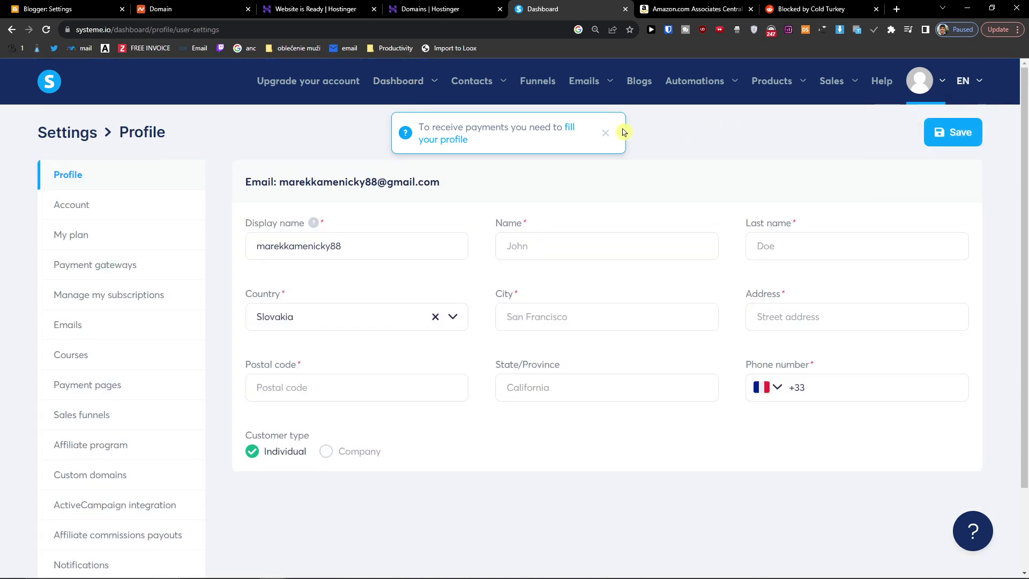
click(606, 132)
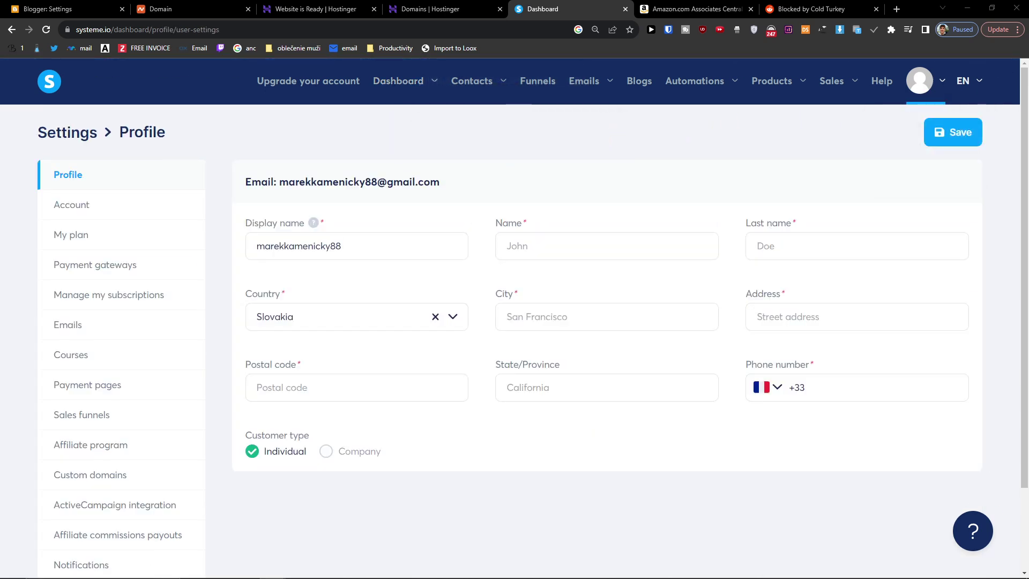
Go to the Custom domains settings and open the Add domain form
scroll(107, 396, down, 1)
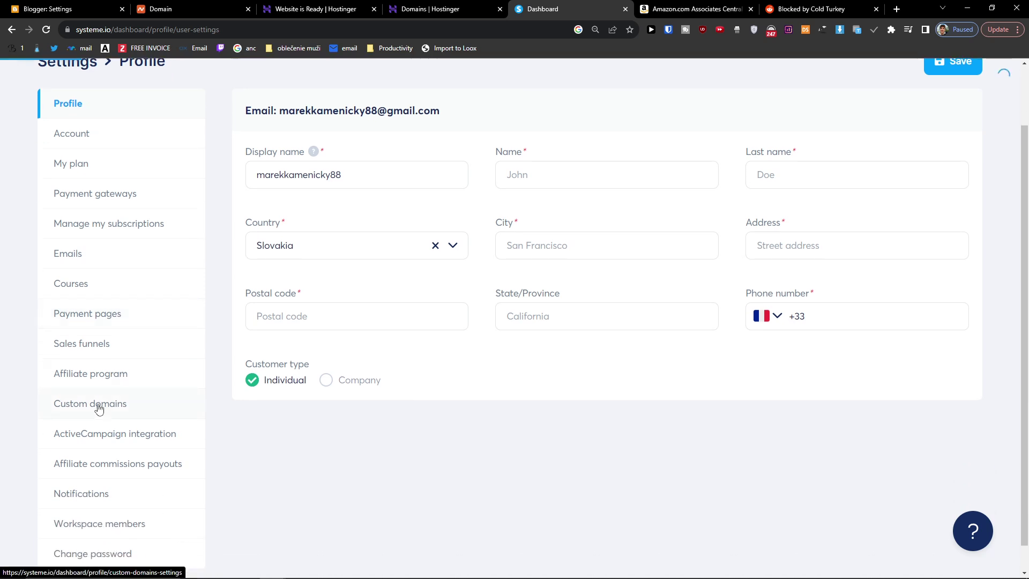
click(95, 408)
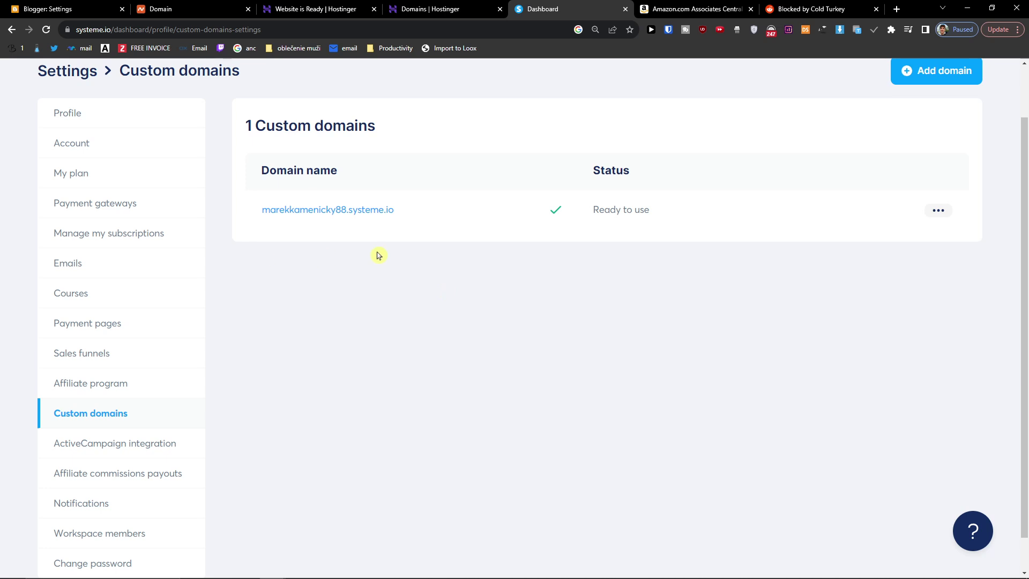
click(938, 211)
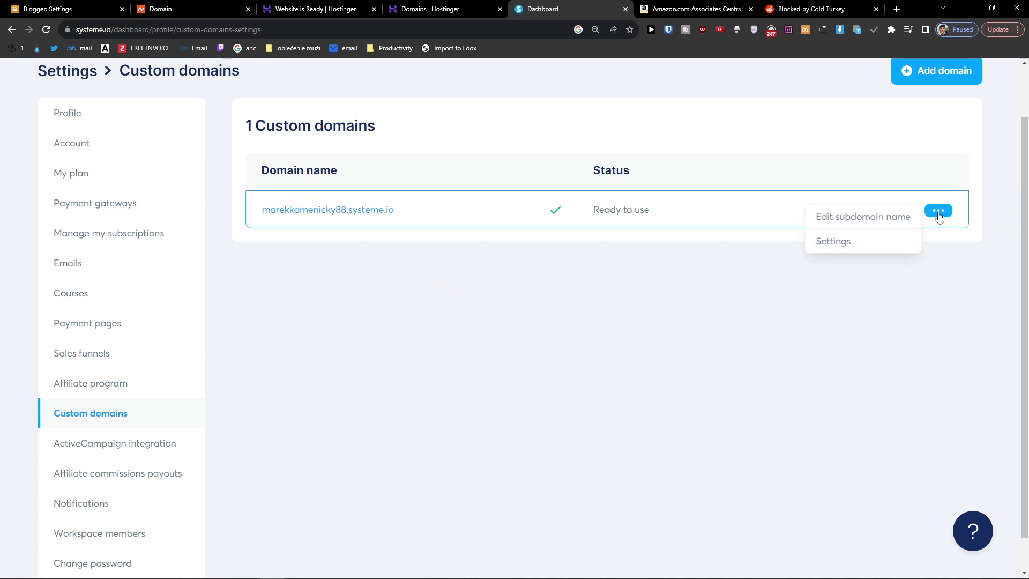
scroll(930, 212, up, 1)
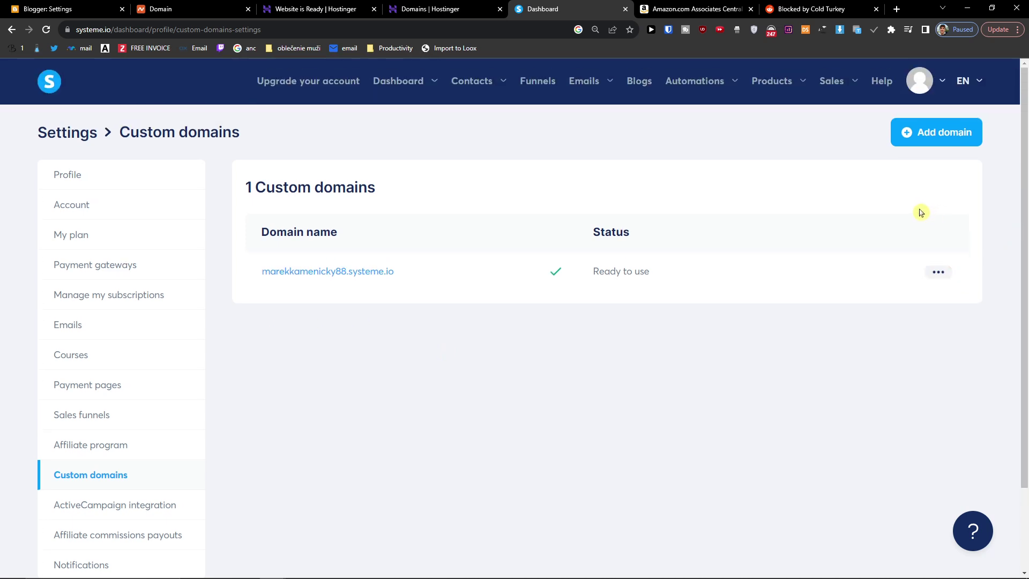
click(915, 143)
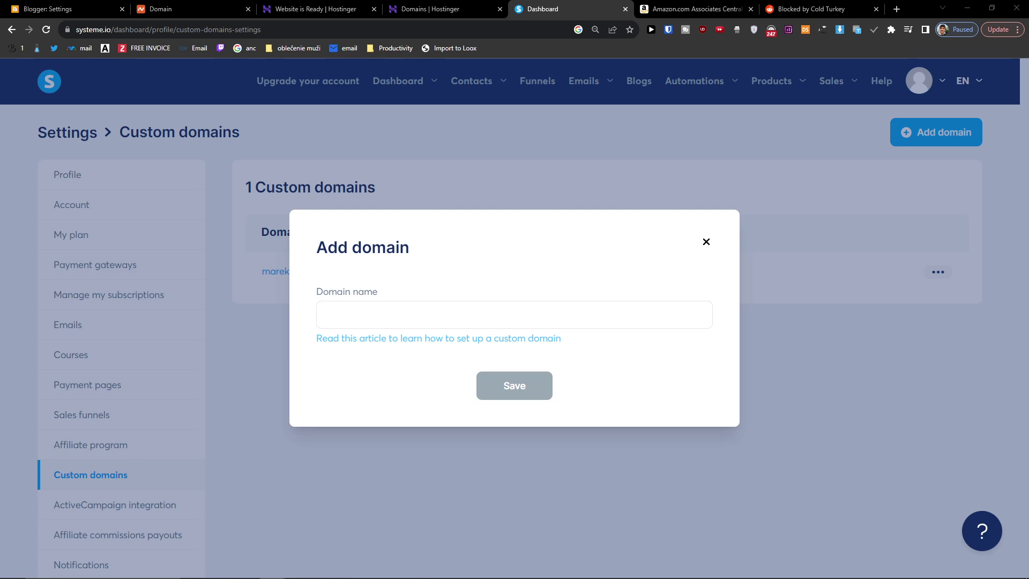
Copy websitetao.com from the Hostinger domains list into the Domain name field and submit it
click(365, 9)
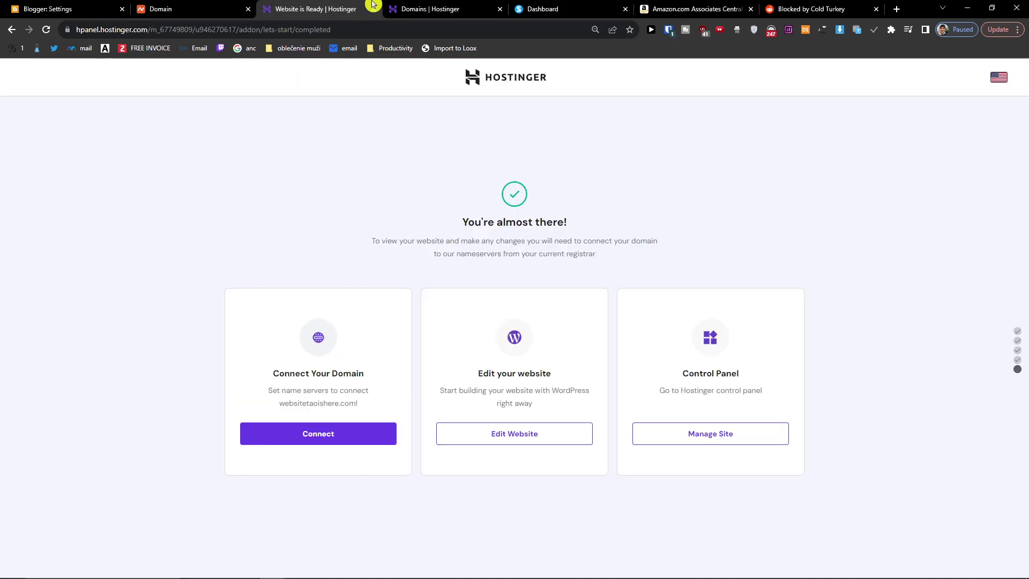
click(402, 9)
scroll(374, 309, down, 1)
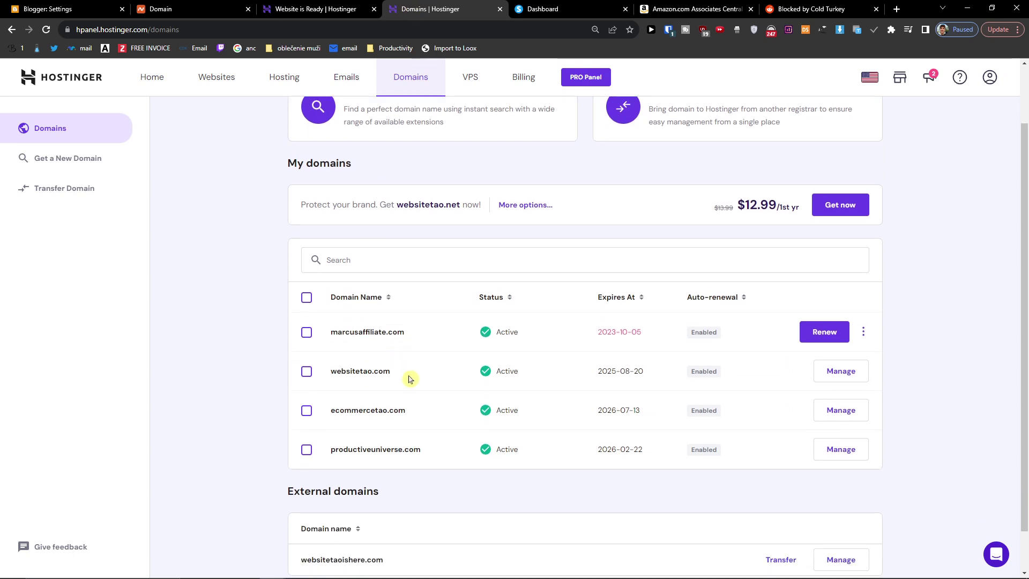
drag(400, 373, 307, 369)
key(ctrl+c)
click(542, 8)
click(448, 314)
key(ctrl+v)
click(516, 386)
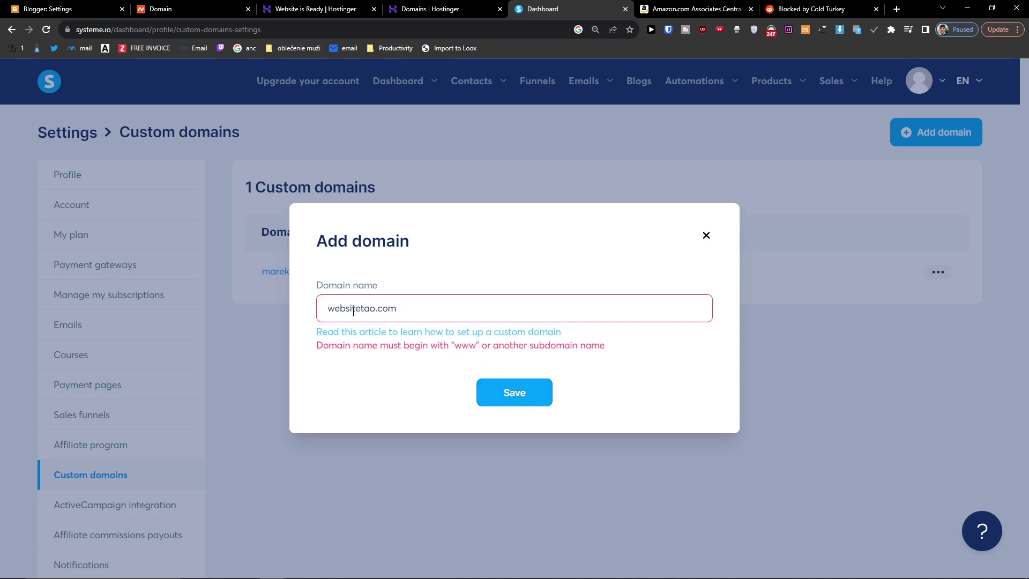
click(329, 308)
text(www.)
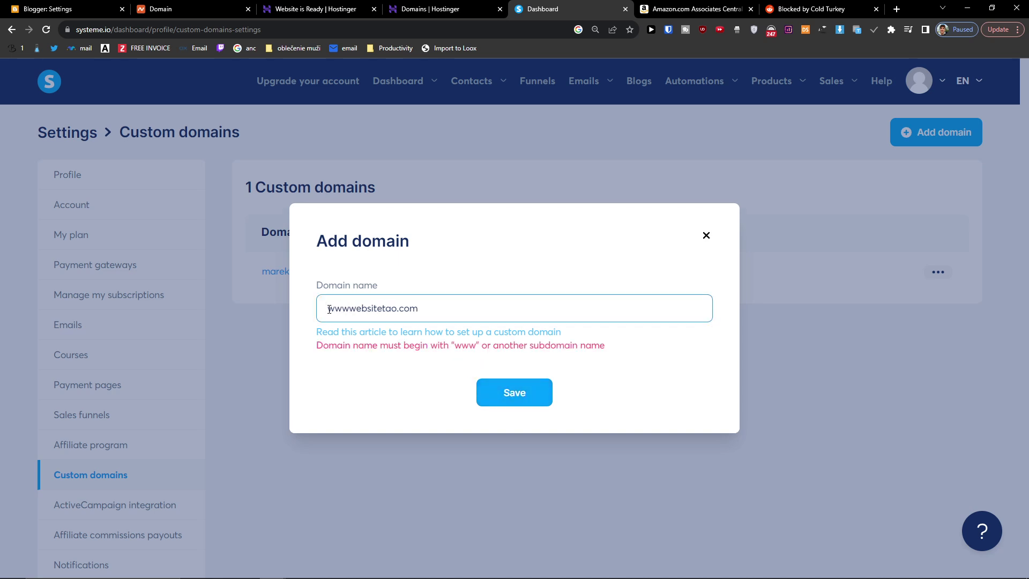
text(.)
click(500, 394)
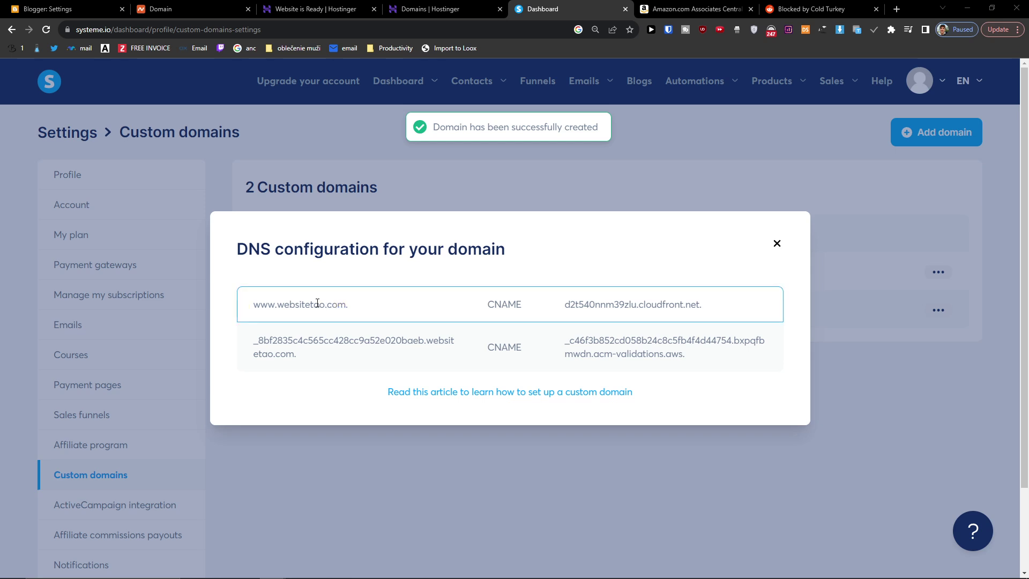
click(356, 304)
click(250, 308)
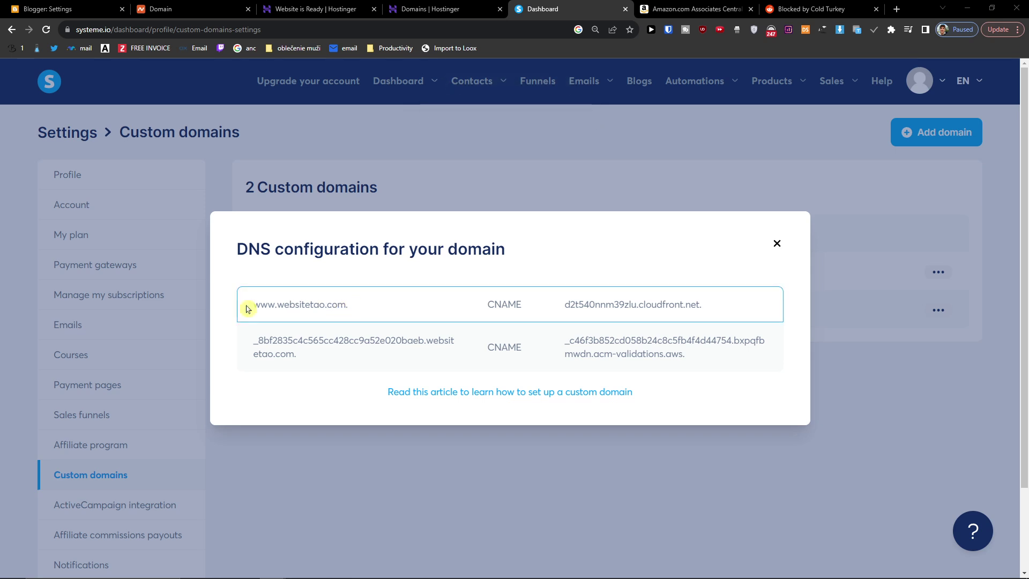
click(365, 303)
drag(325, 304, 250, 304)
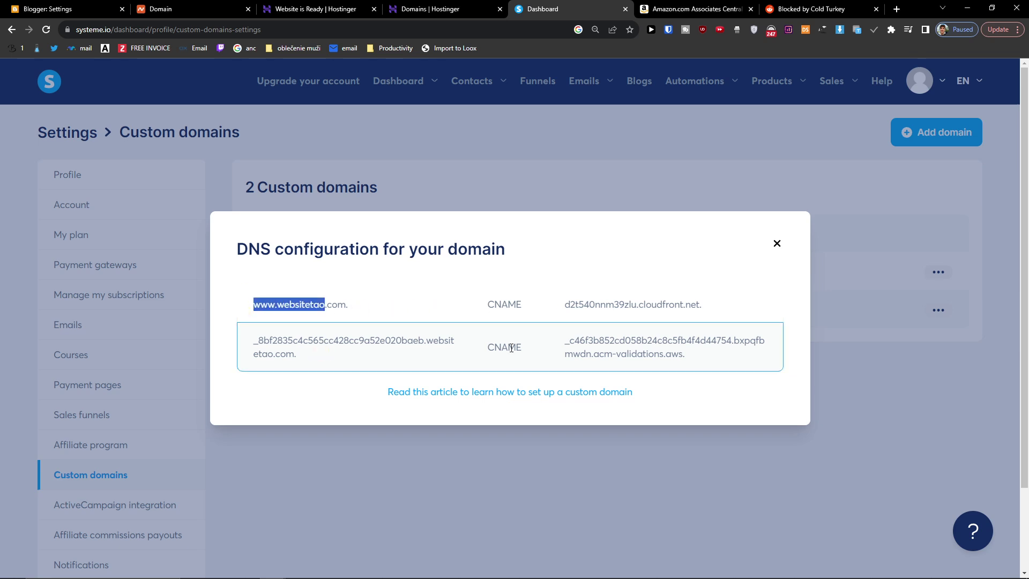
drag(470, 352, 573, 354)
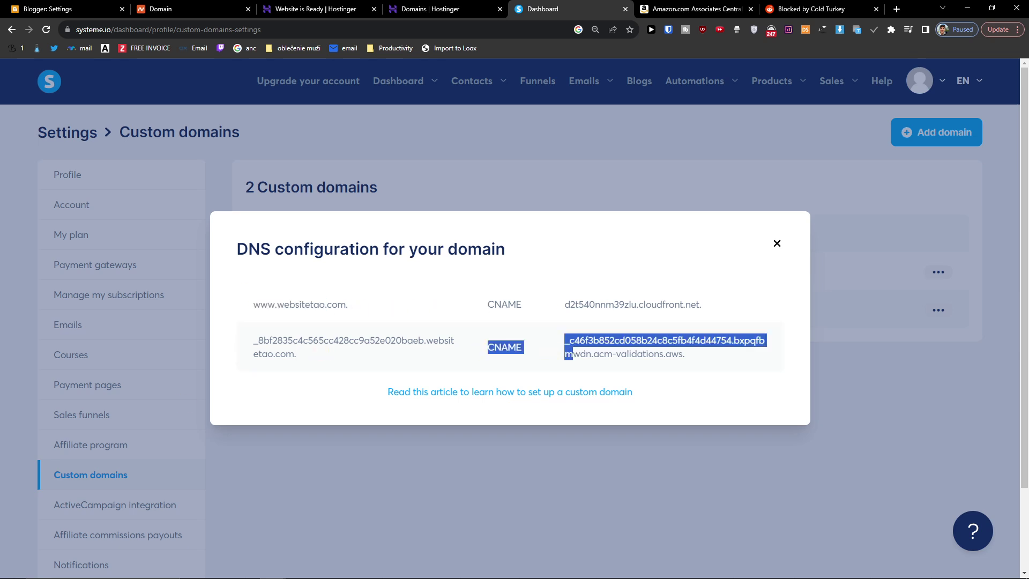
key(alt+Tab)
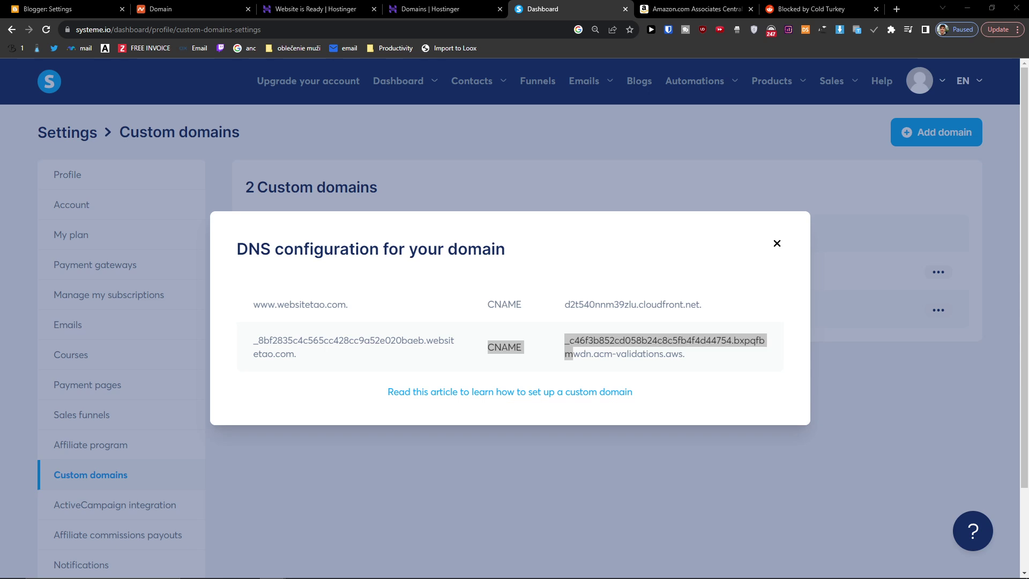
click(404, 7)
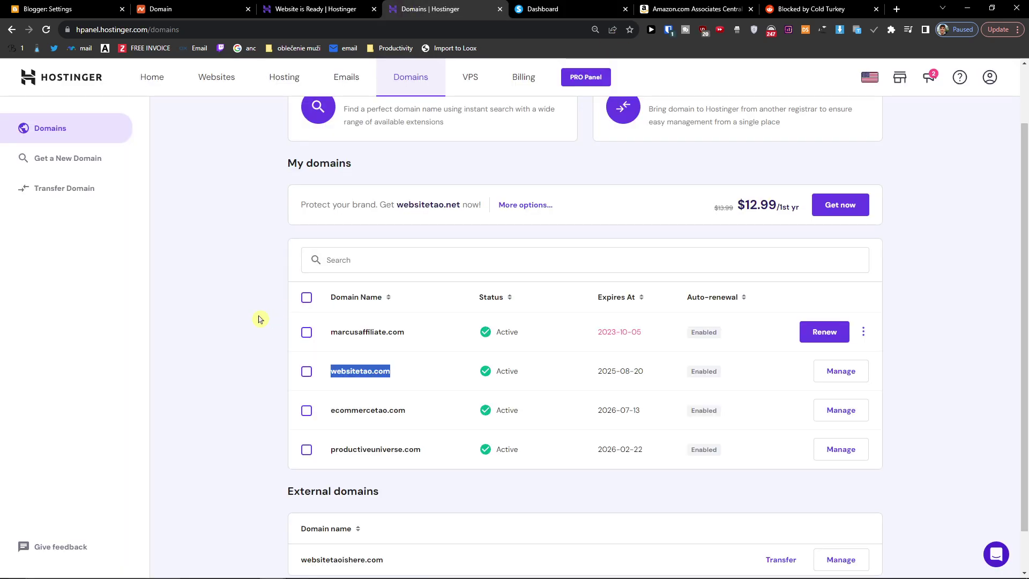
Switch websitetao.com to Hostinger nameservers under DNS / Nameservers and close the confirmation
scroll(740, 402, up, 2)
click(839, 441)
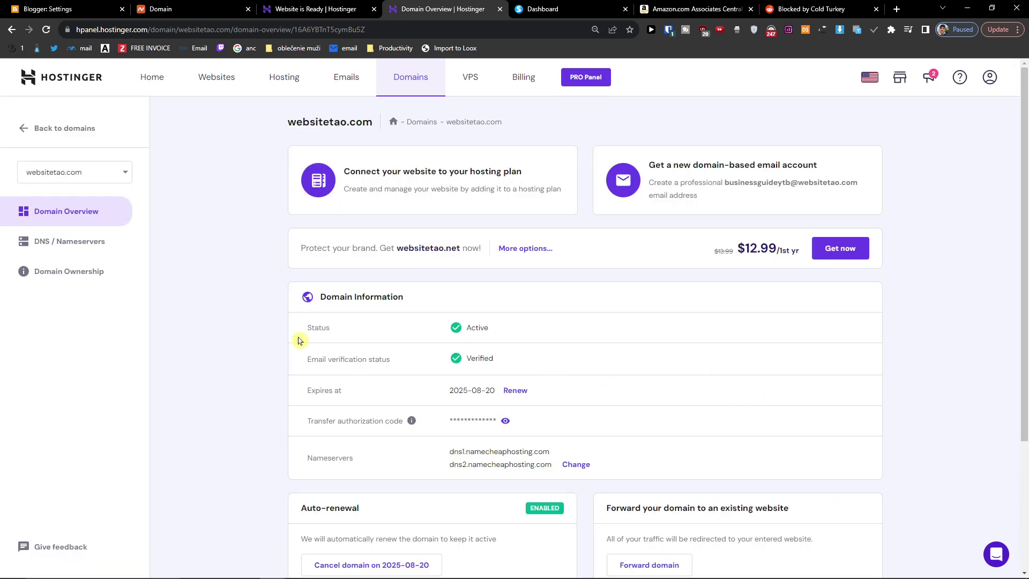
click(76, 250)
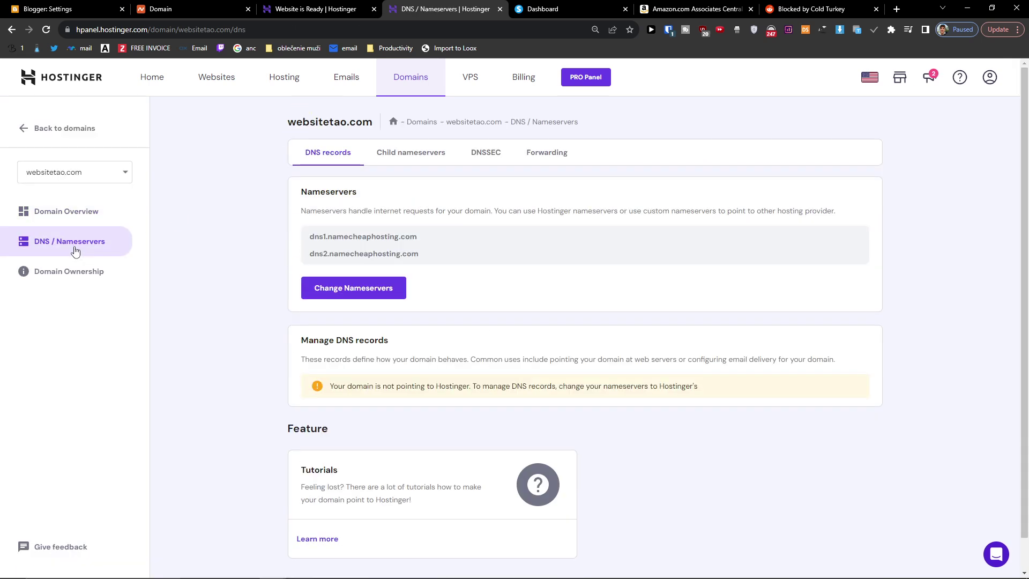
scroll(292, 336, down, 1)
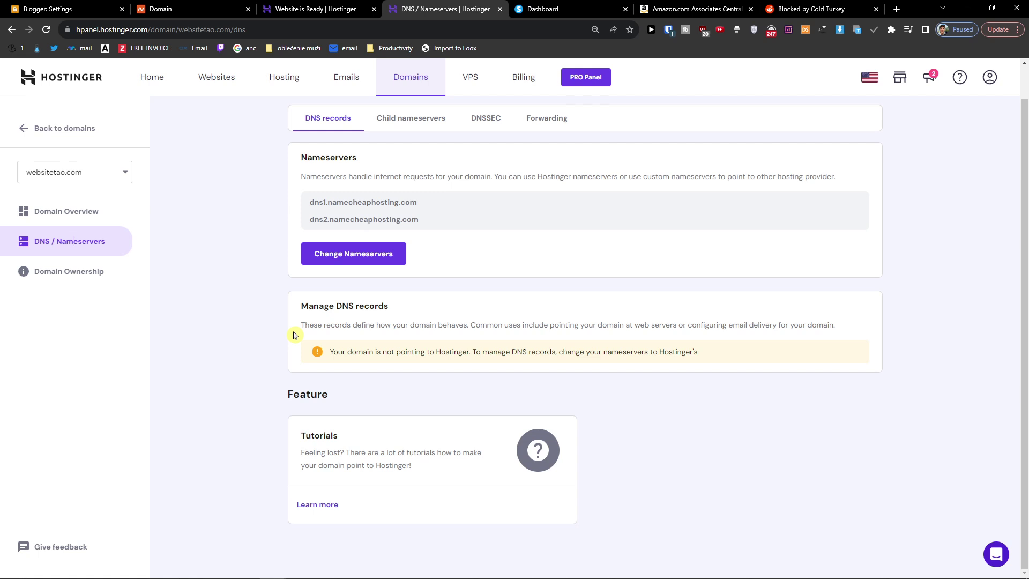
click(343, 261)
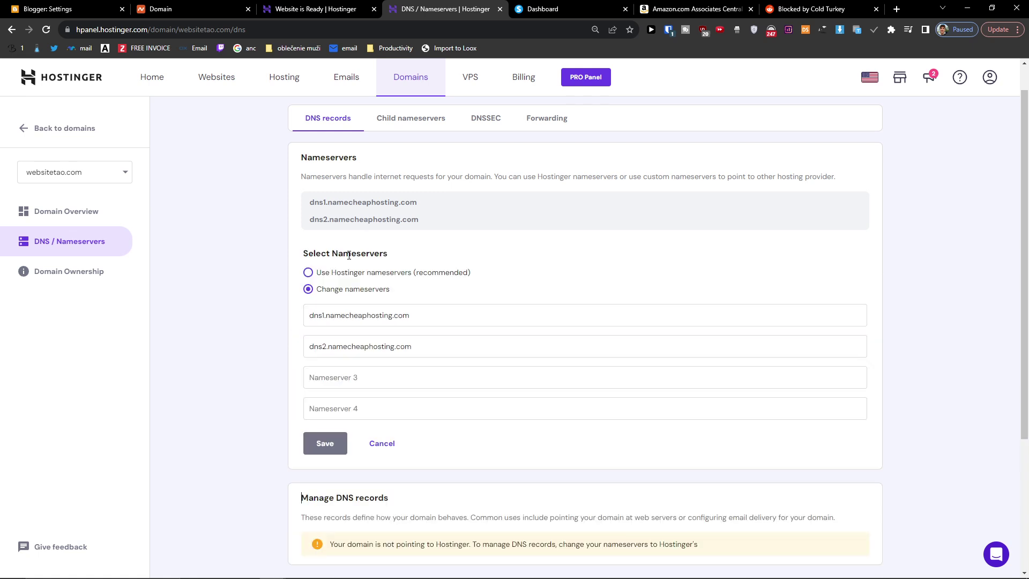
click(325, 320)
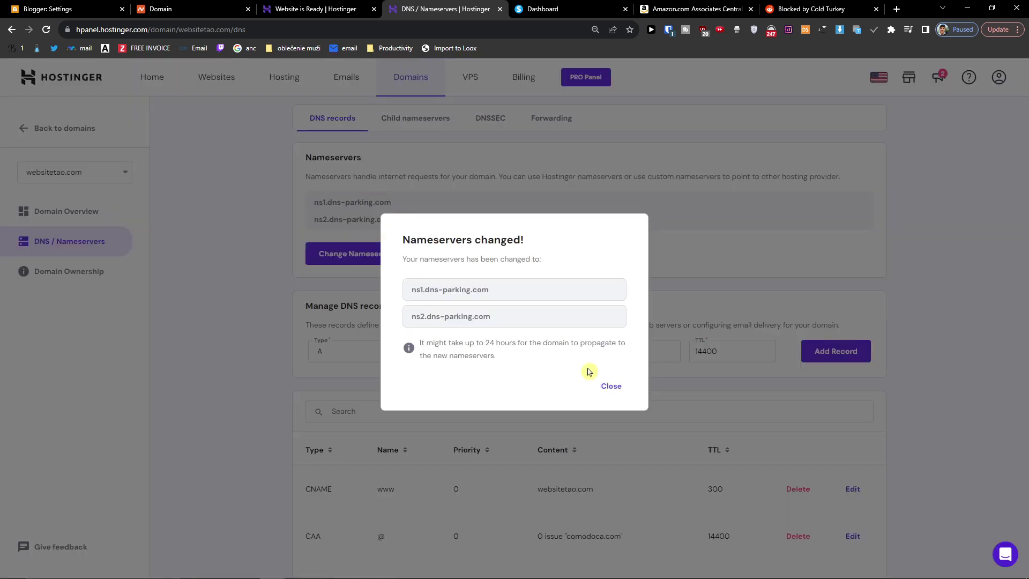
click(611, 384)
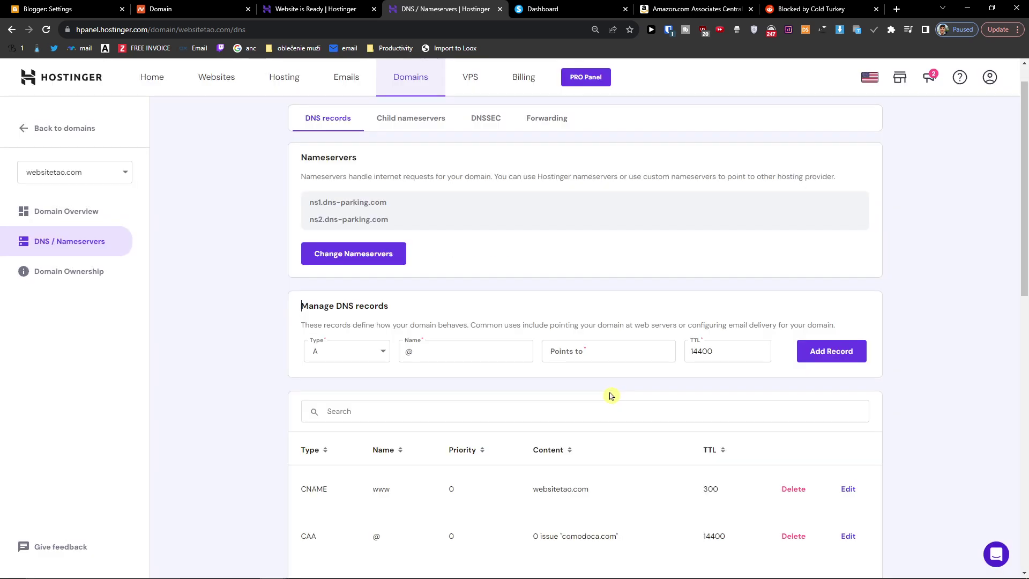
scroll(536, 408, down, 3)
scroll(536, 409, down, 3)
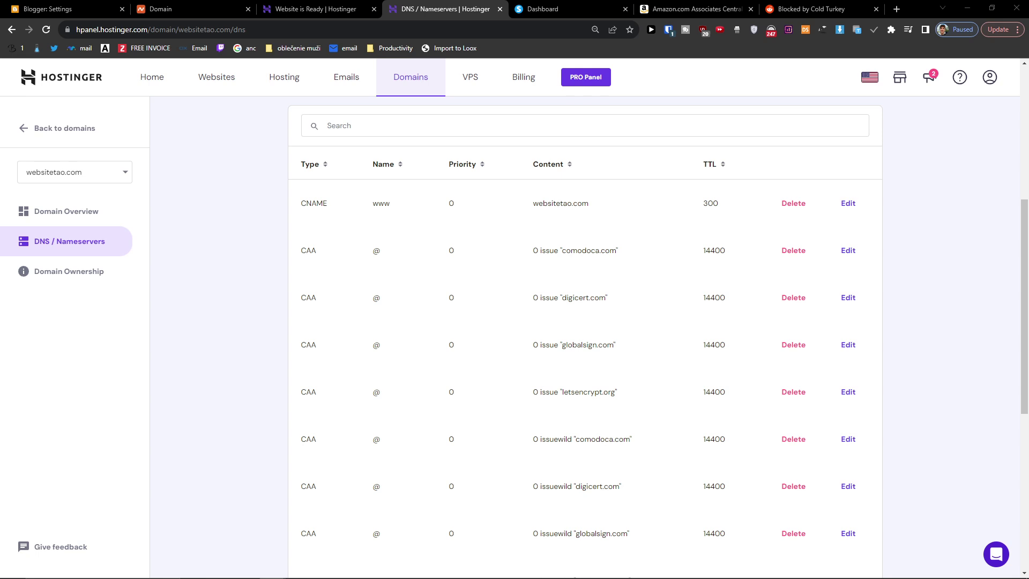
click(518, 6)
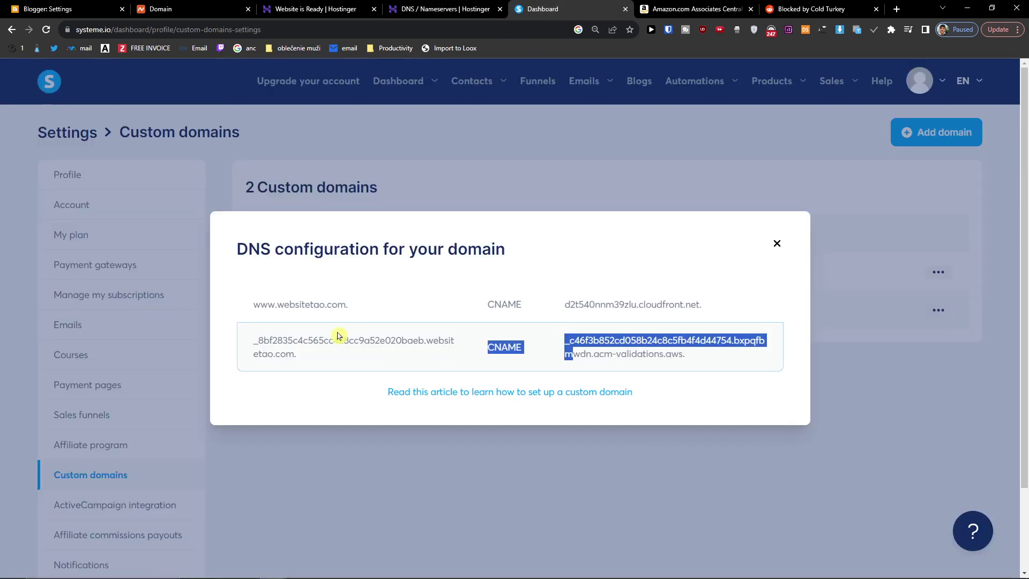
click(493, 356)
click(479, 6)
scroll(338, 161, up, 2)
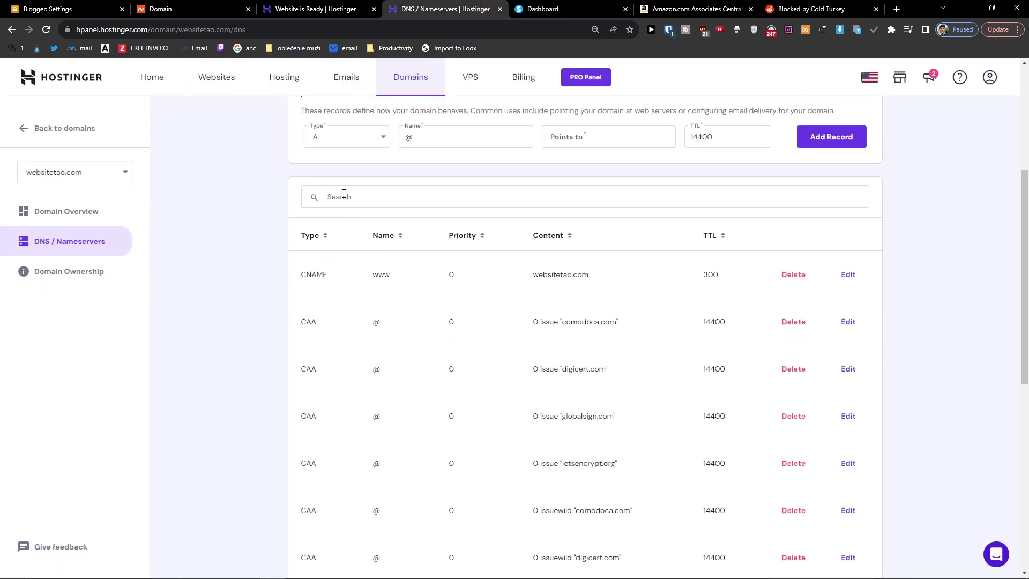
click(359, 130)
click(329, 230)
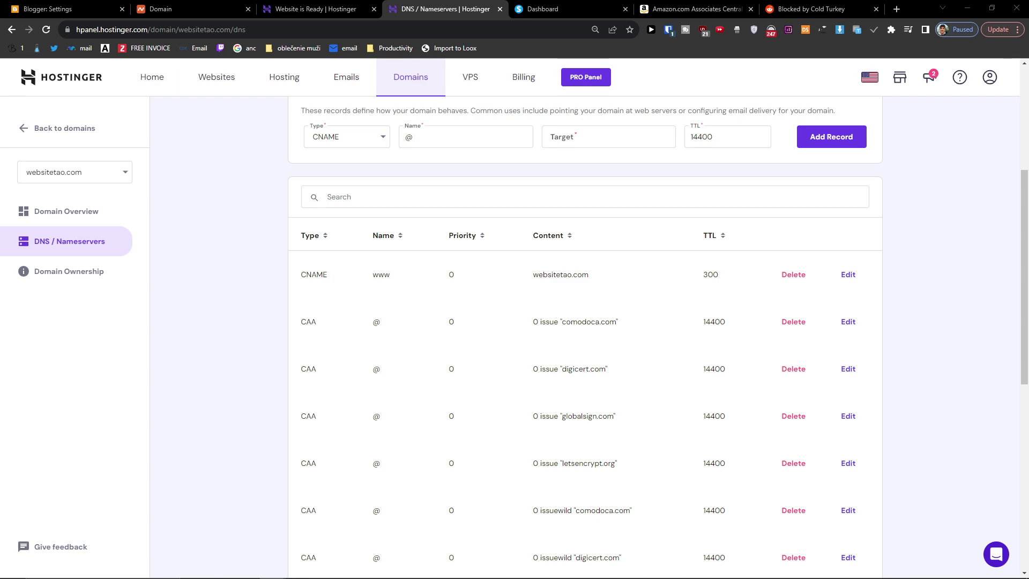
click(551, 9)
double_click(263, 305)
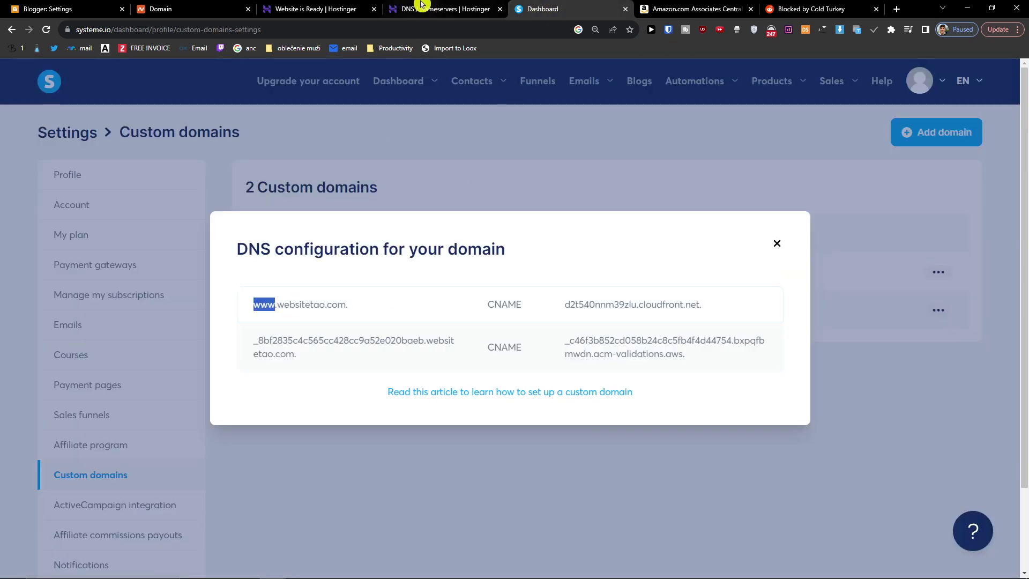
click(453, 8)
scroll(443, 156, up, 2)
click(420, 217)
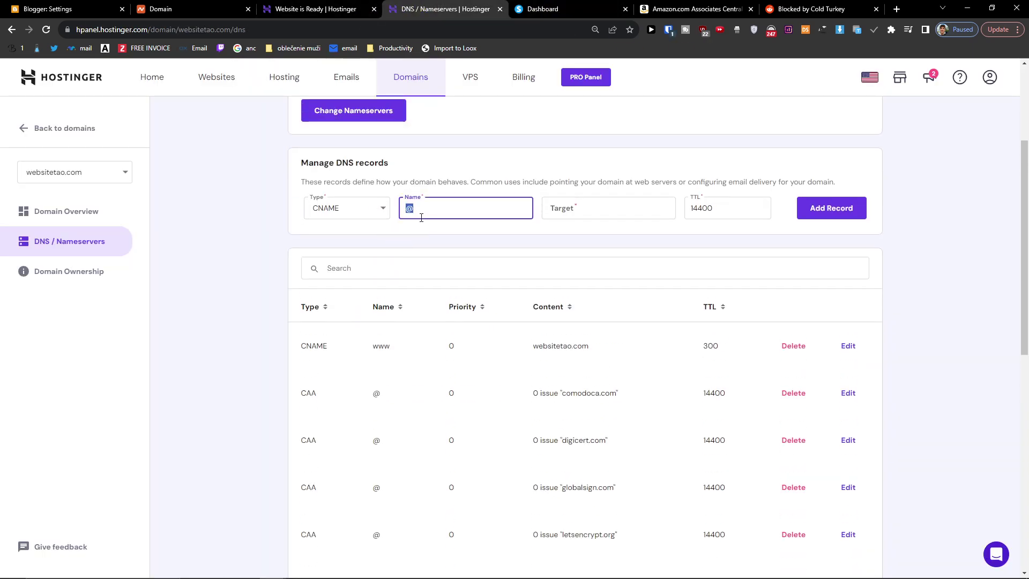
Paste the d2t540nnm39zlu.cloudfront.net target from systeme.io into Target and verify it
click(557, 9)
double_click(577, 299)
triple_click(576, 299)
key(ctrl+c)
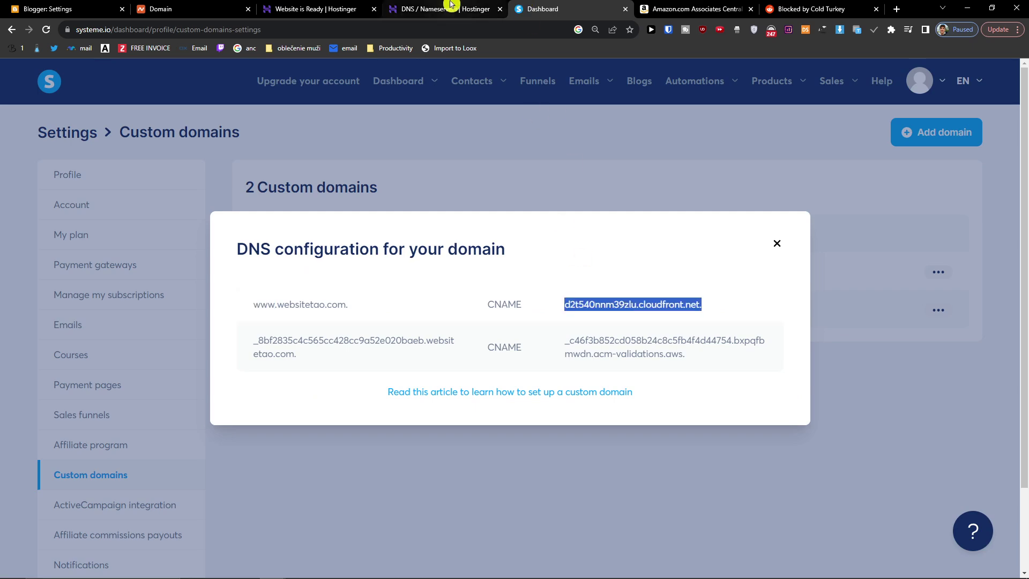
click(439, 9)
click(599, 208)
key(ctrl+v)
drag(590, 208, 622, 97)
click(584, 9)
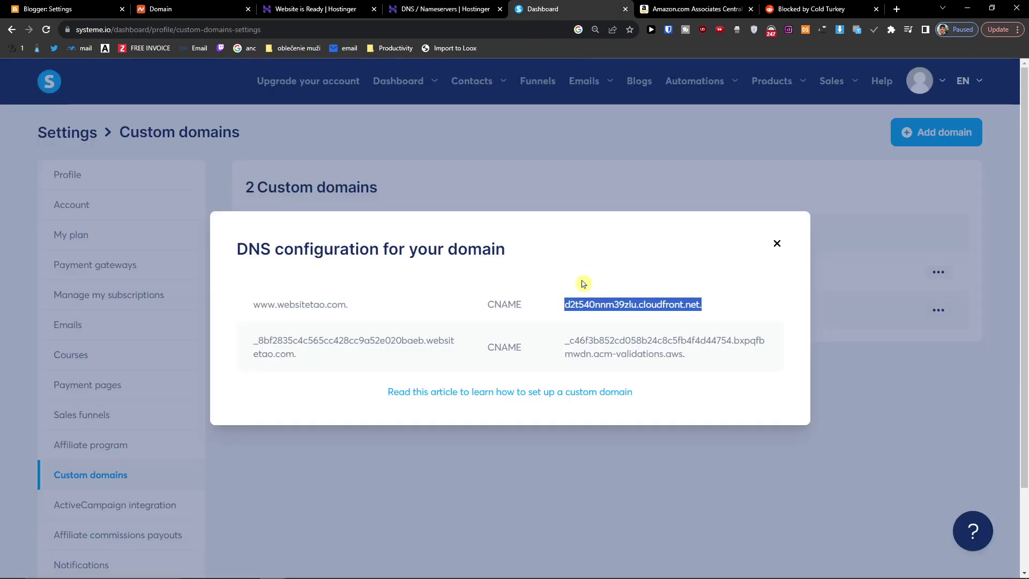
double_click(567, 300)
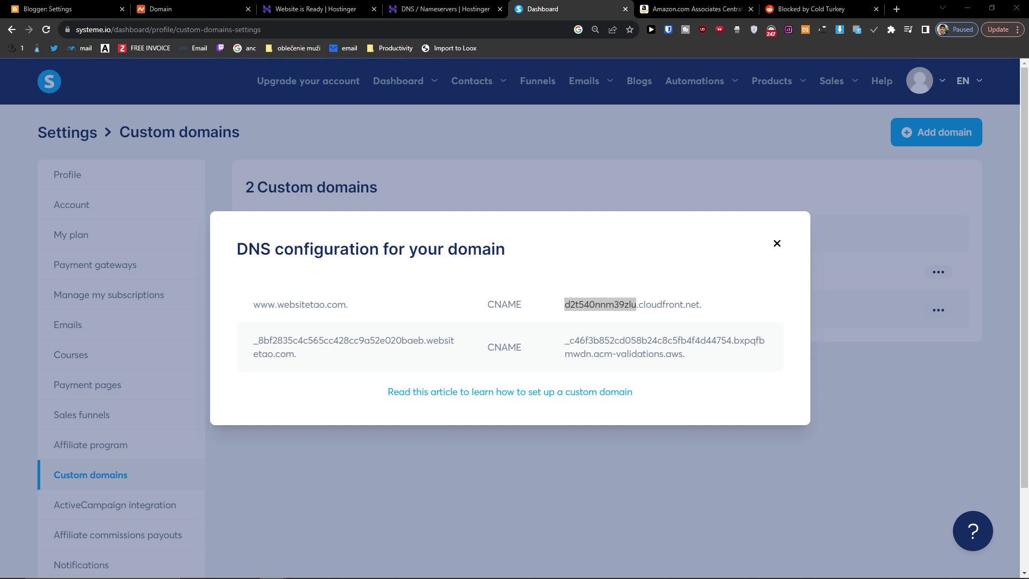
Delete the old www CNAME pointing to websitetao.com and add the cloudfront www record
click(396, 9)
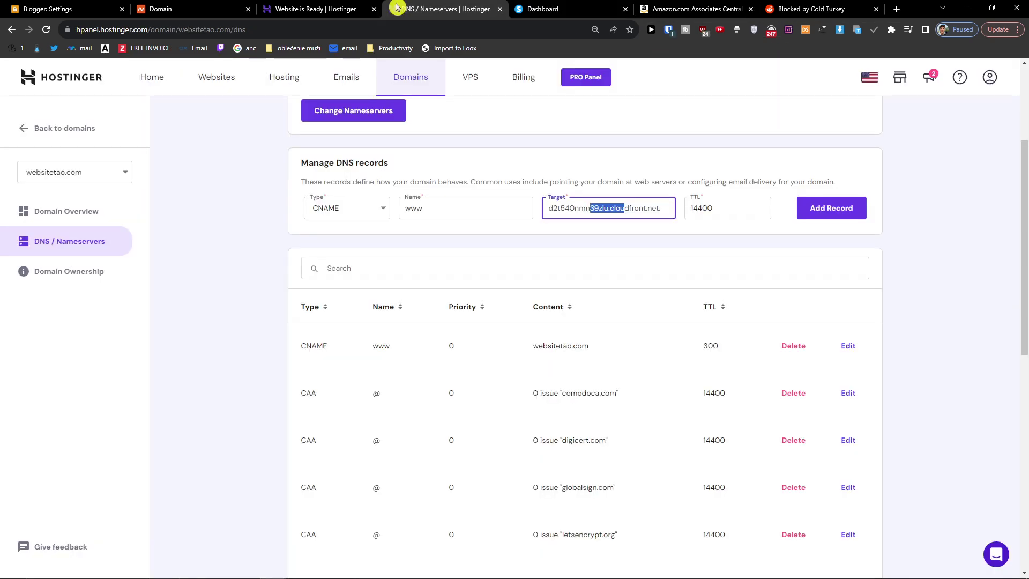
click(837, 219)
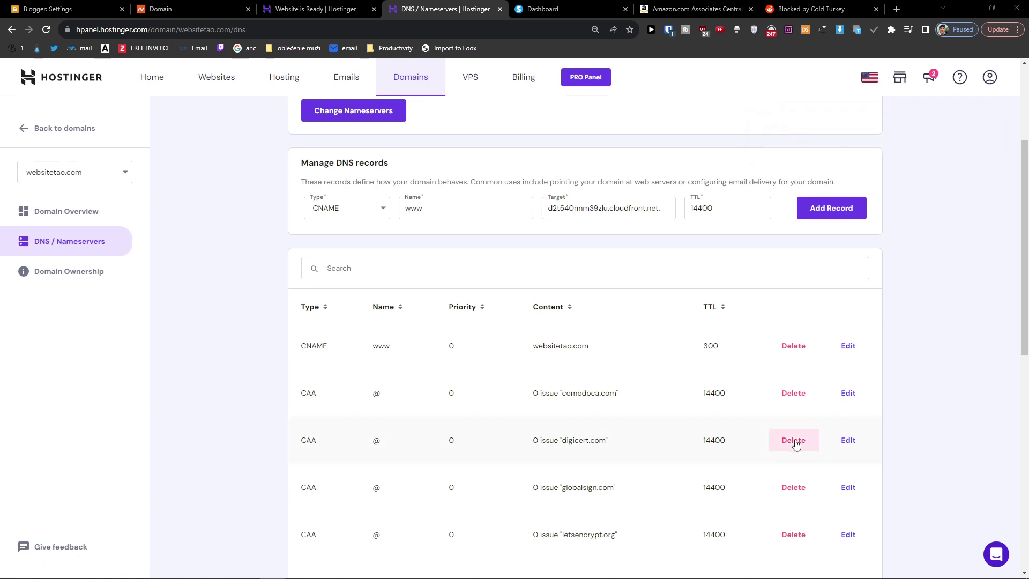
click(792, 351)
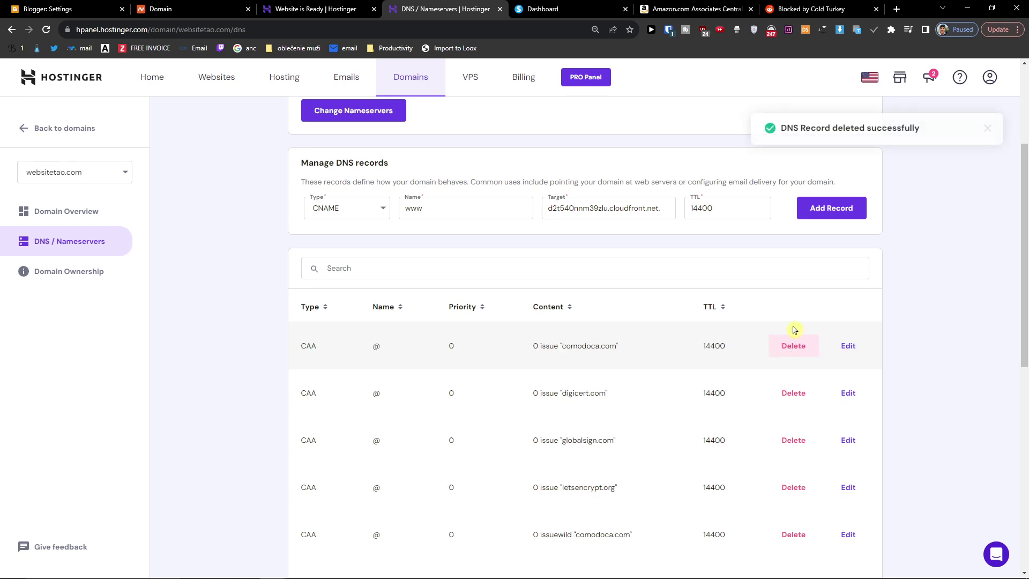
click(818, 215)
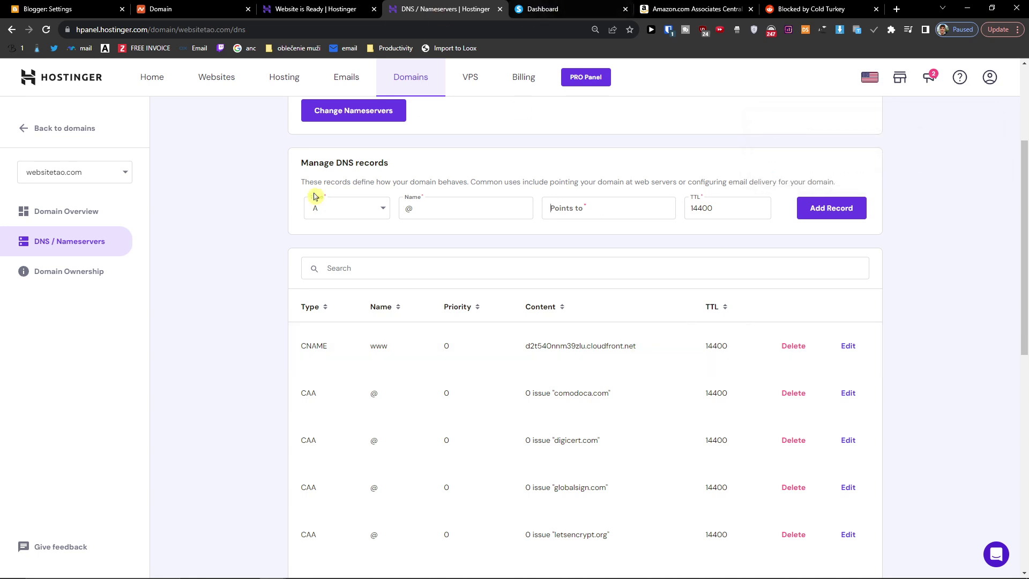
click(317, 209)
Make the second record a CNAME and paste systeme.io's validation record name into Name
click(340, 298)
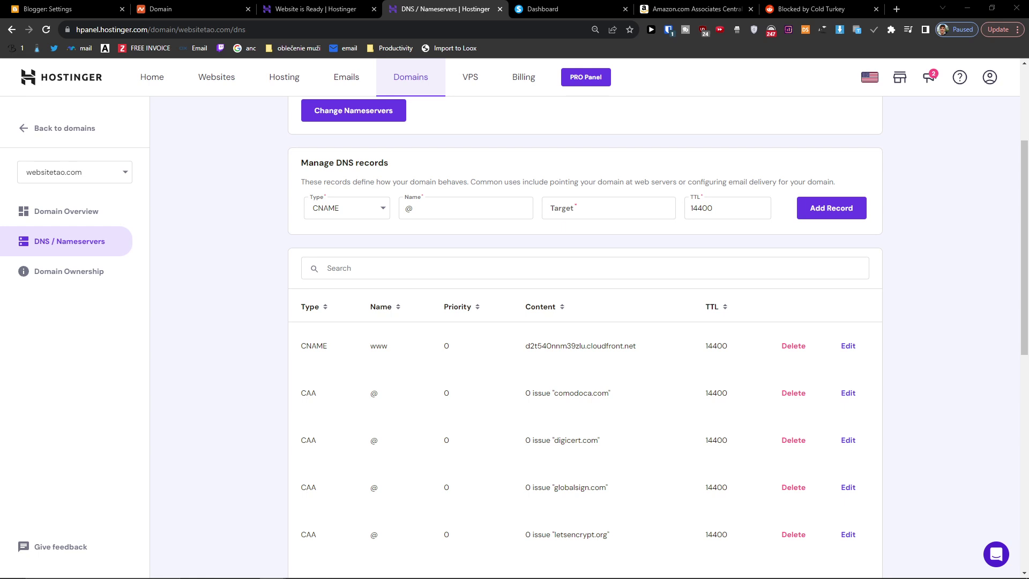
click(543, 10)
drag(253, 340, 425, 340)
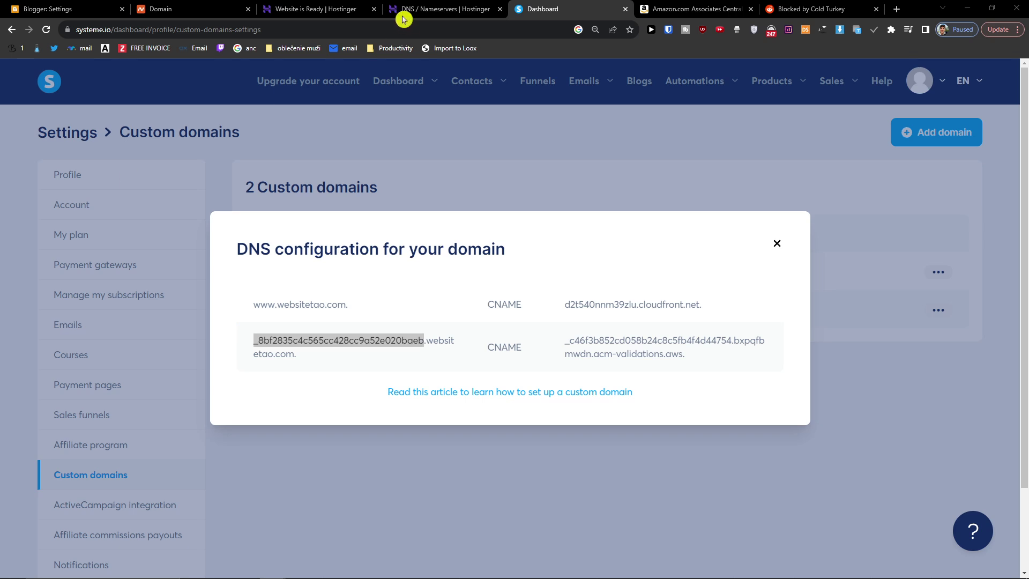
click(444, 10)
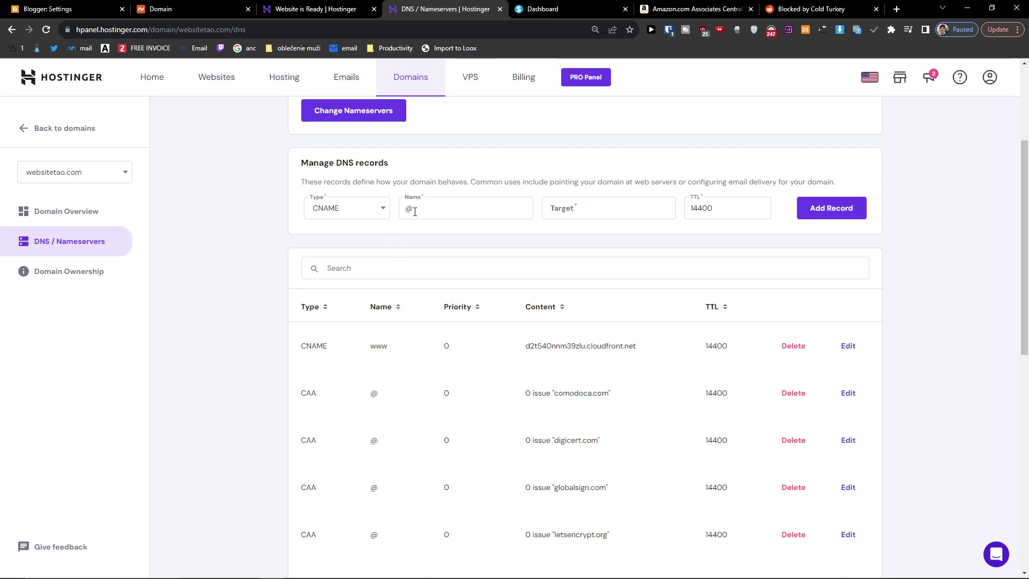
click(461, 208)
key(ctrl+a)
key(ctrl+v)
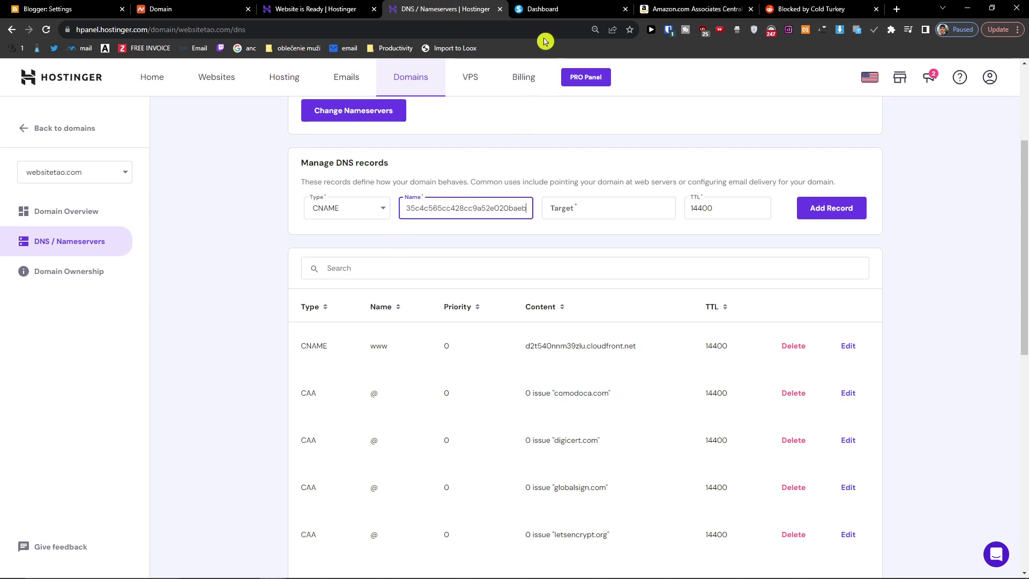
Paste the acm-validations.aws target into Target and add the second CNAME record
click(557, 9)
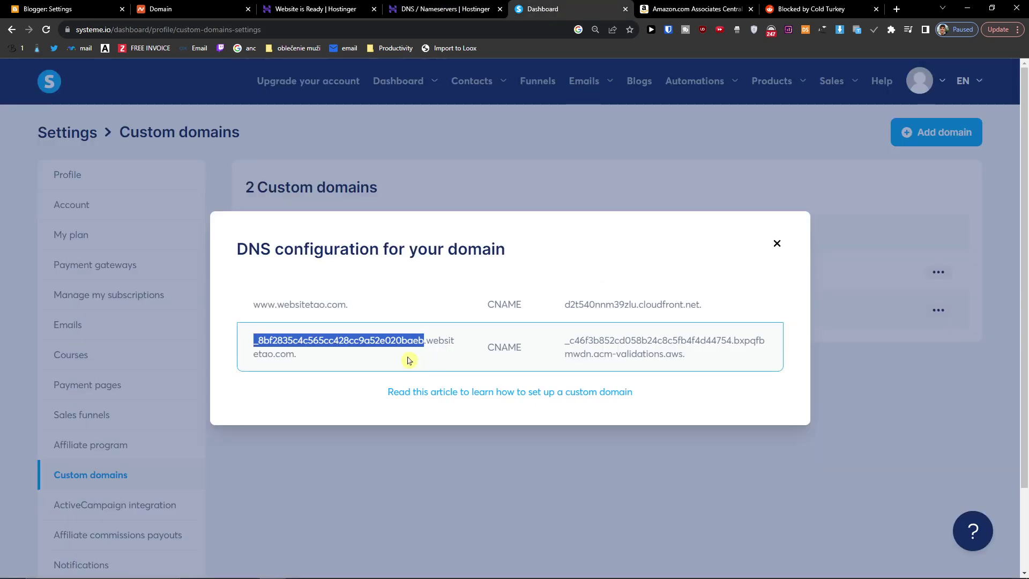
drag(565, 342, 697, 362)
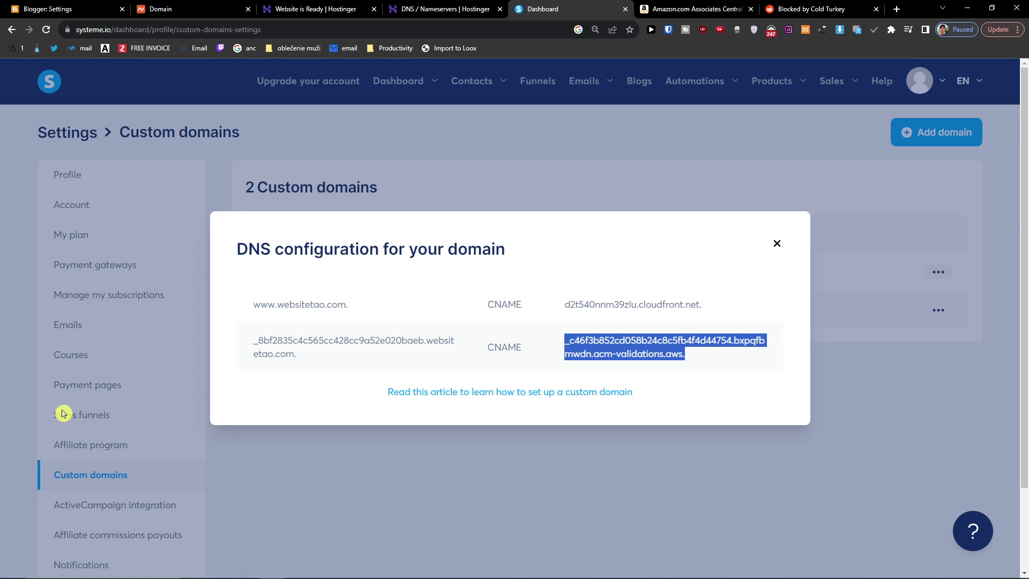
click(467, 10)
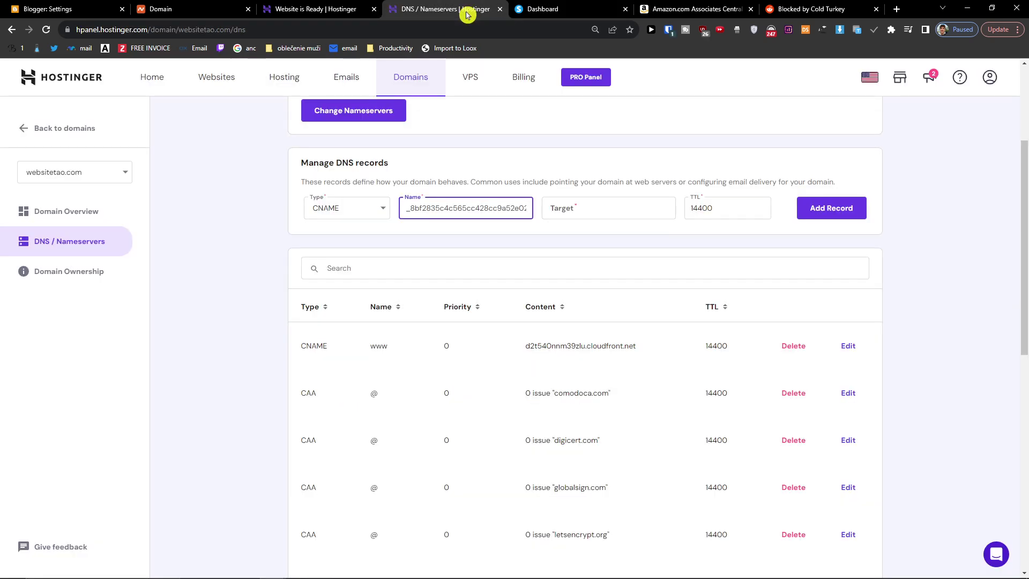
click(639, 213)
key(ctrl+v)
click(840, 208)
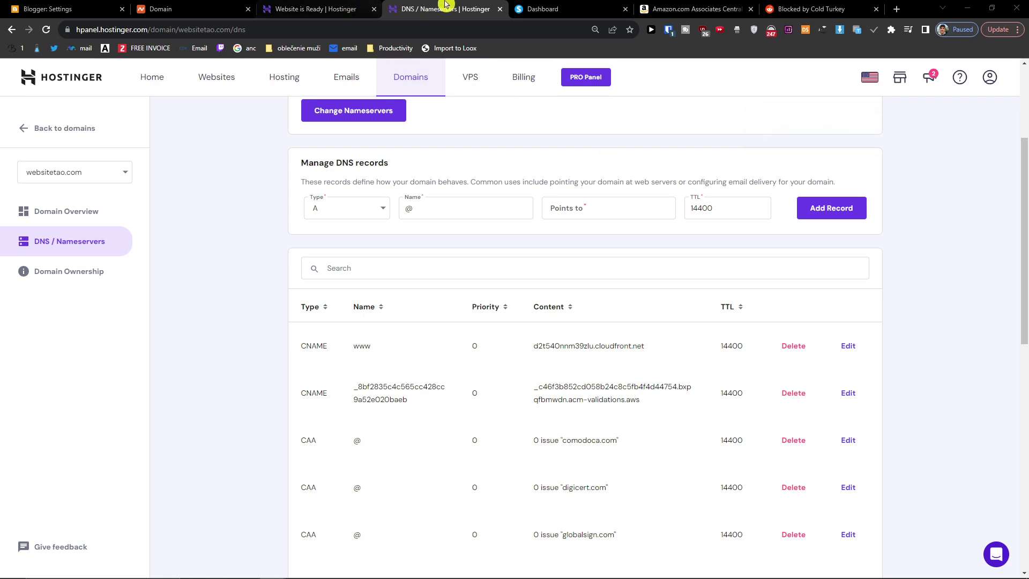
click(543, 9)
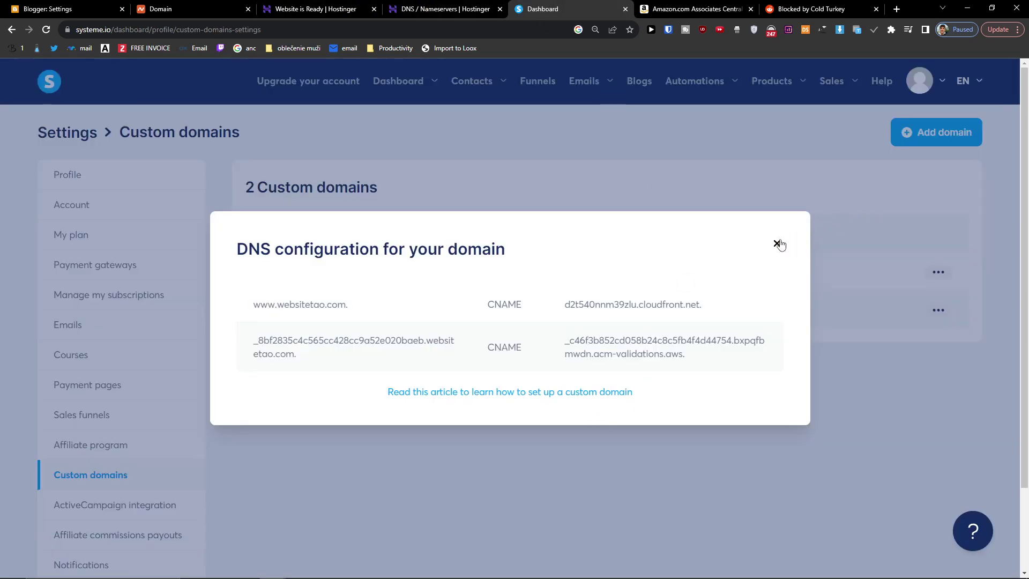
click(778, 244)
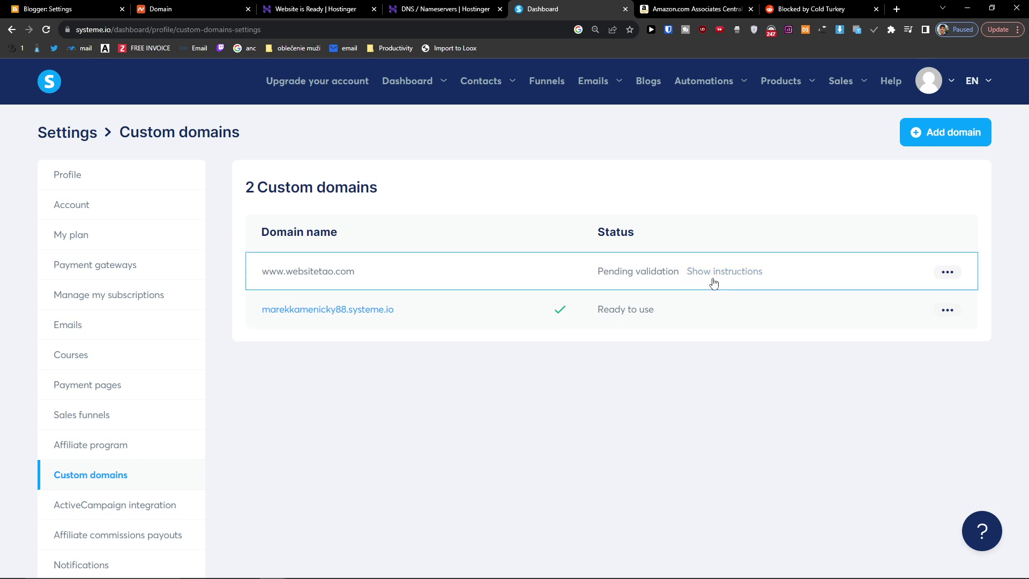
click(46, 30)
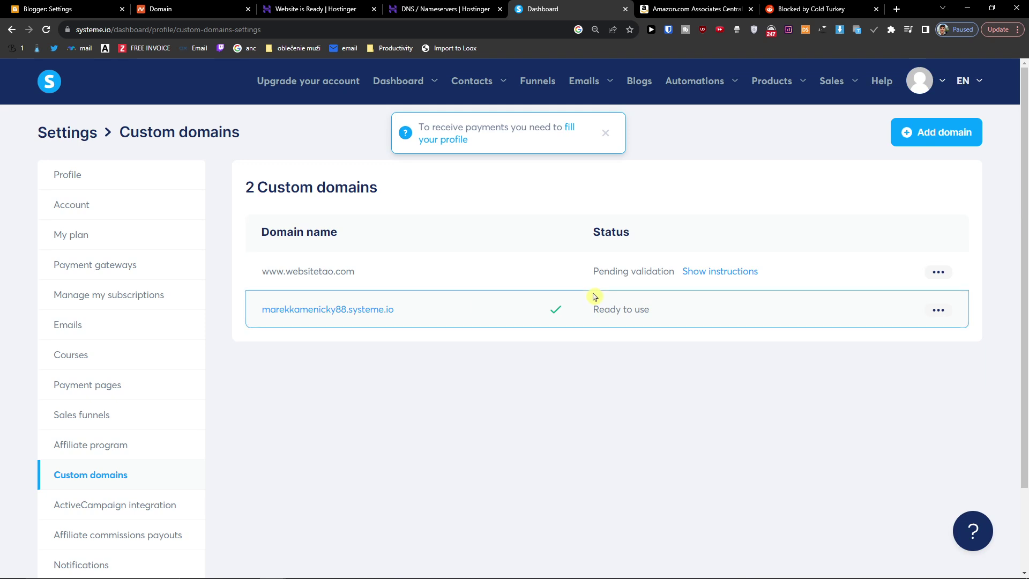